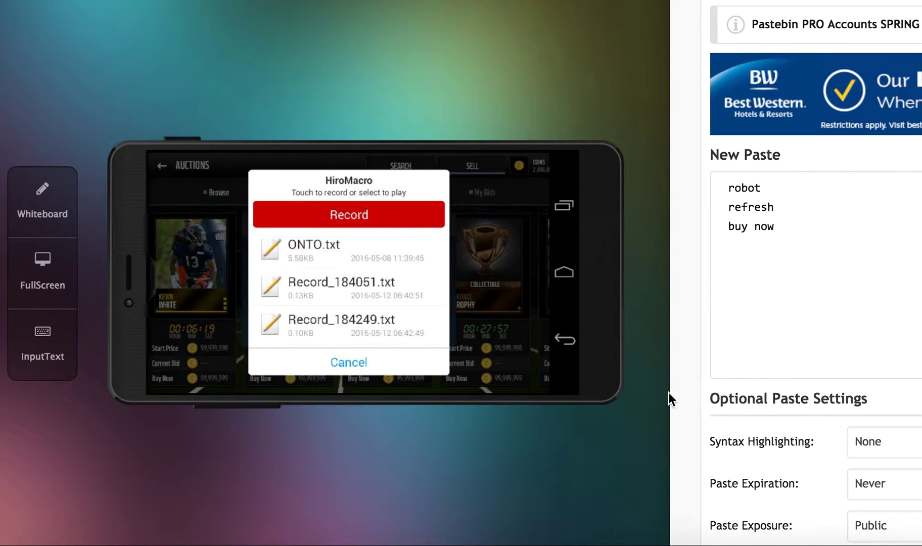
Step: Place the cursor just before 'robot' in the New Paste notes for the 184249 number
left_click(726, 184)
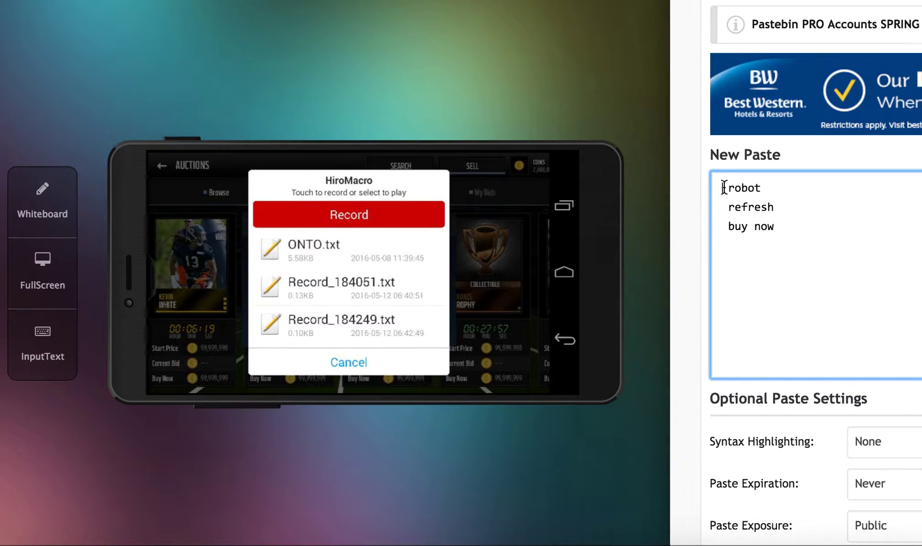
type("1 ")
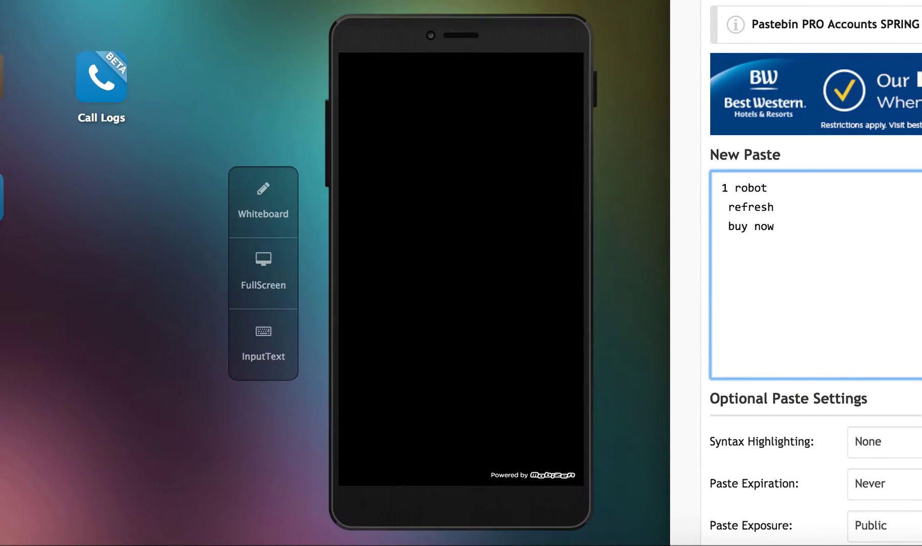
type("842")
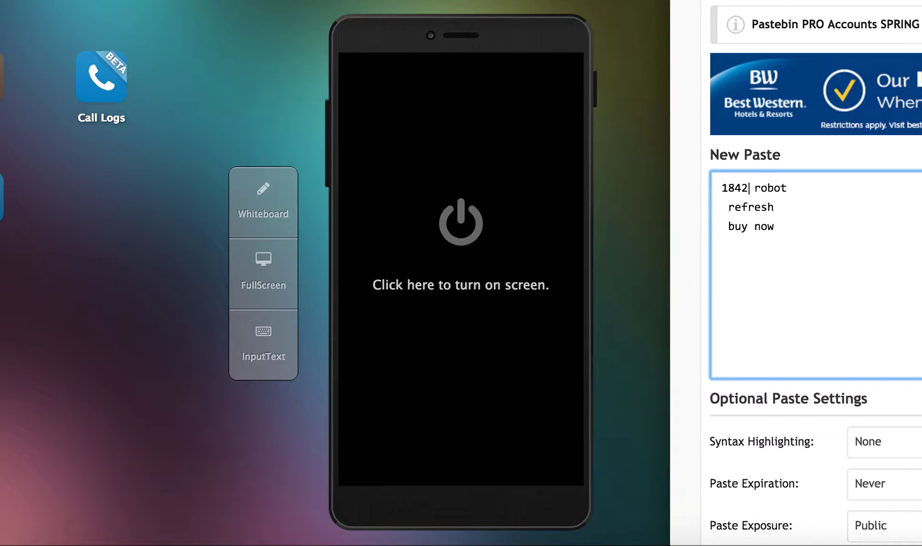
type("49")
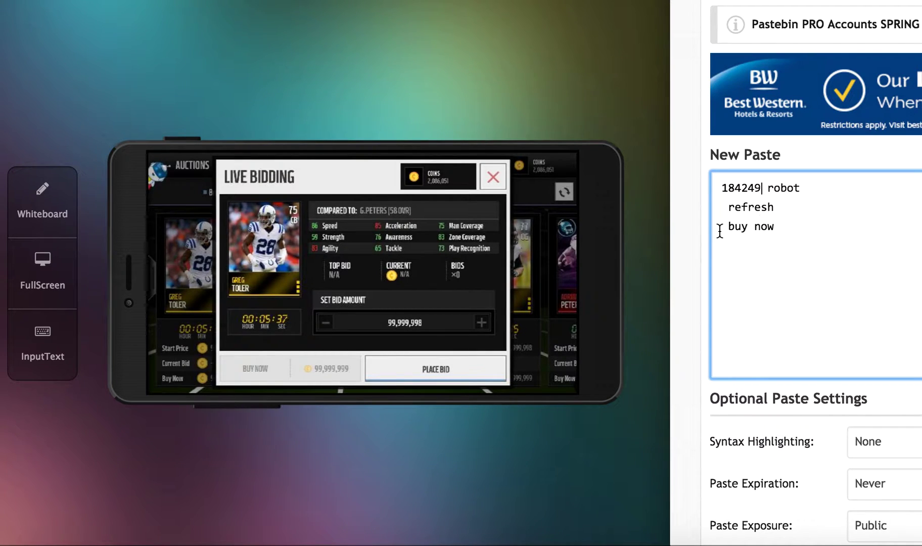
type("1 ")
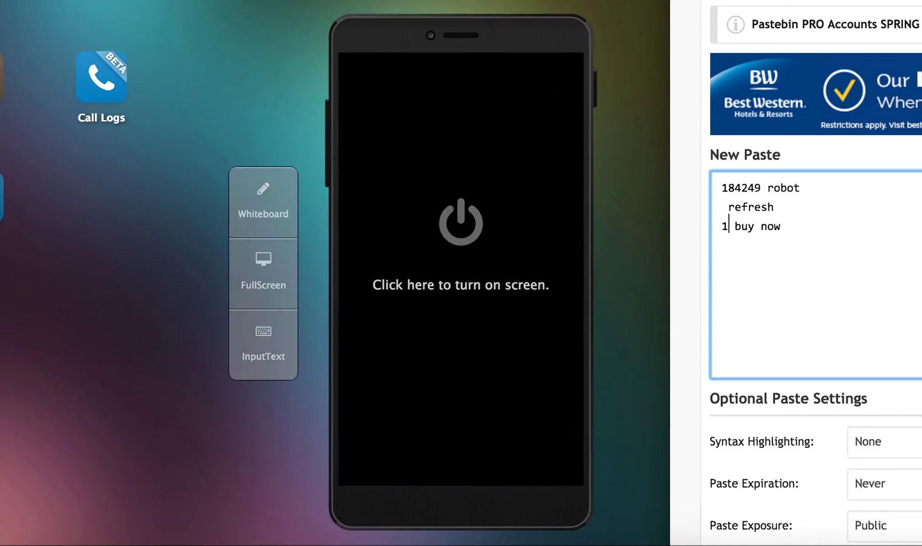
type("84321")
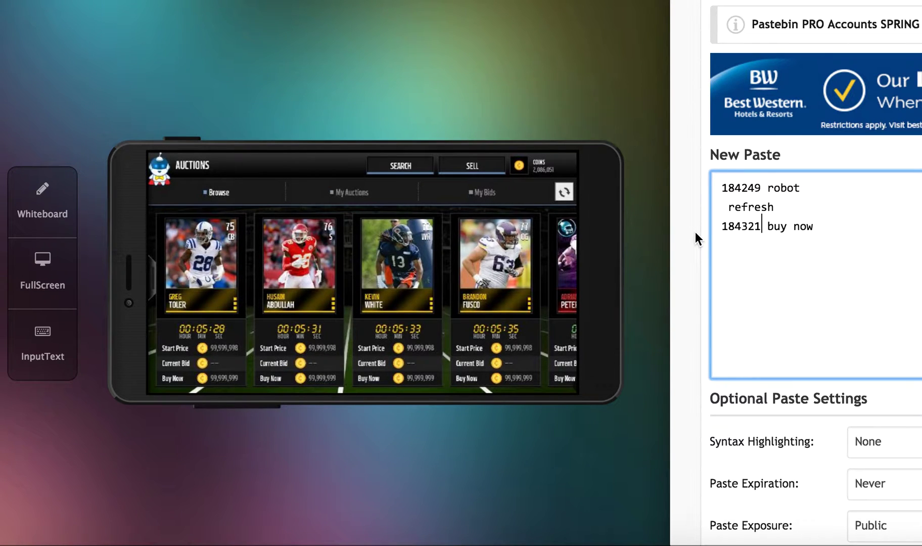
Step: Place the cursor before 'refresh' in the paste notes to tag it with 342
left_click(727, 205)
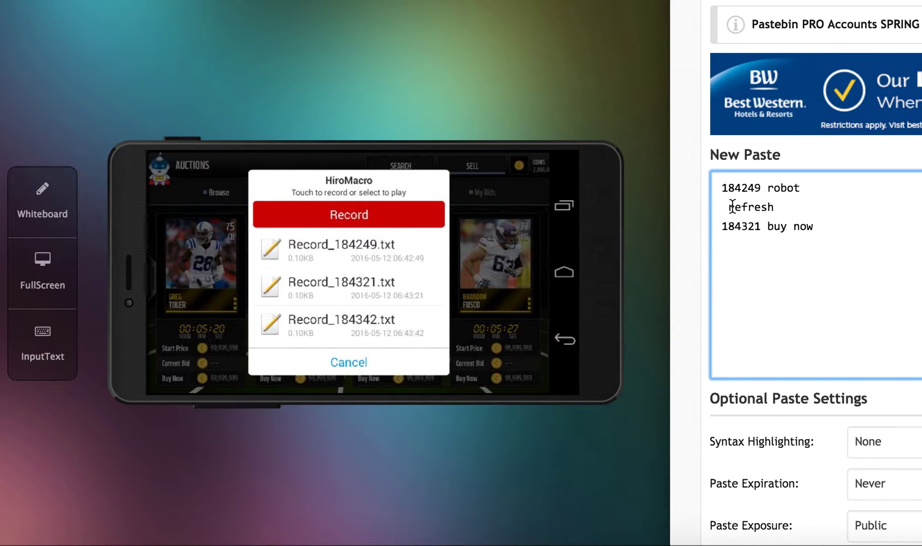
type("342")
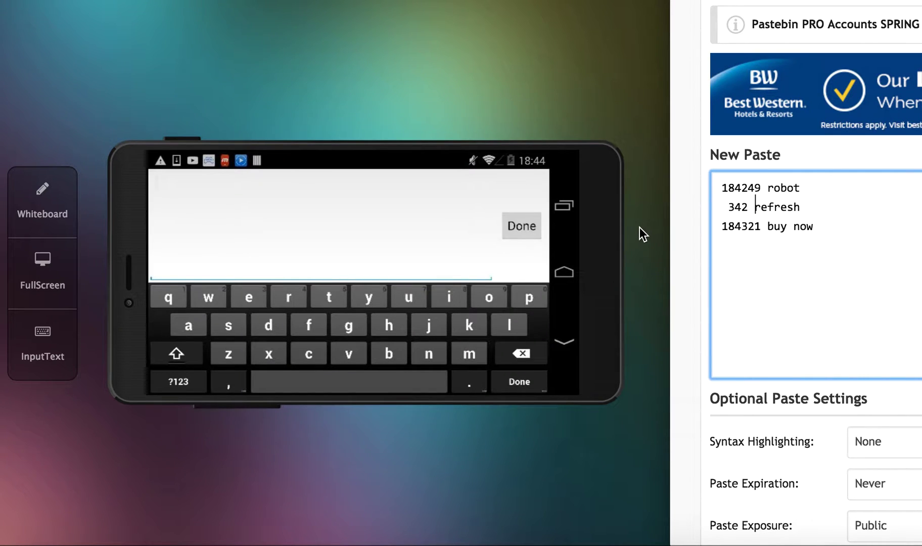
type("Satr")
Step: Correct the misspelled 'Start stop' name and confirm it to save the script
key("BackSpace")
key("BackSpace")
key("BackSpace")
type("t")
type("art s")
type("top")
key("Return")
key("Return")
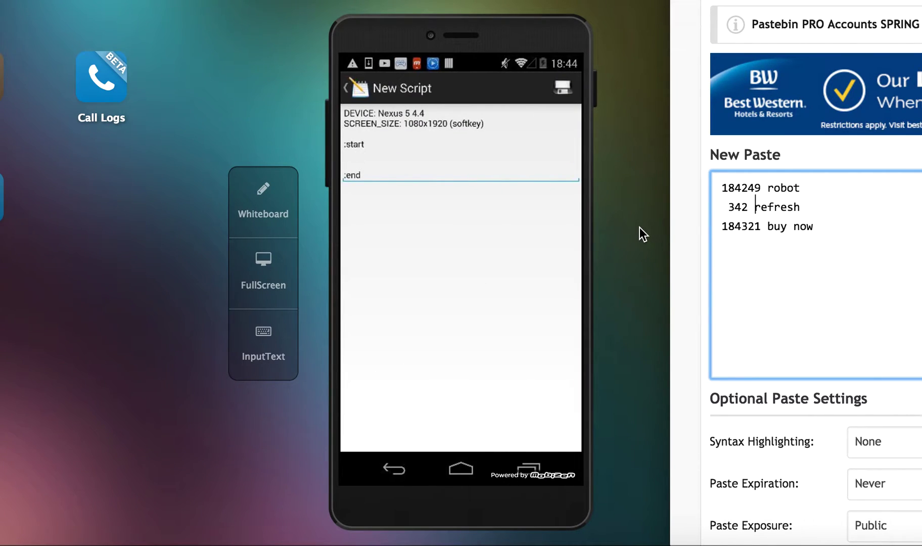
Step: Leave the Start_stop editor and return to HiroMacro's script list
key("Escape")
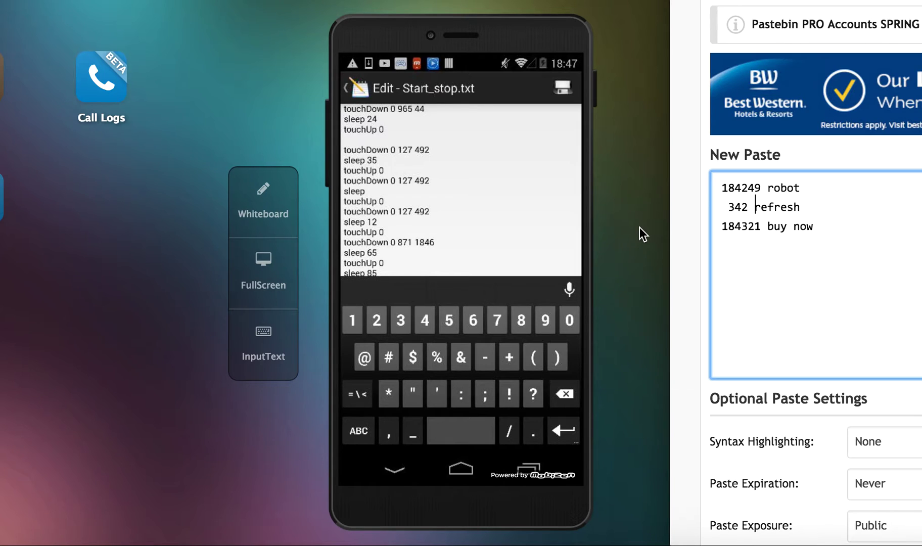
type("75")
Step: Replace the old sleep 35 with 29 and remove the extra blank line after it
key("BackSpace")
key("BackSpace")
key("BackSpace")
type("29")
key("Return")
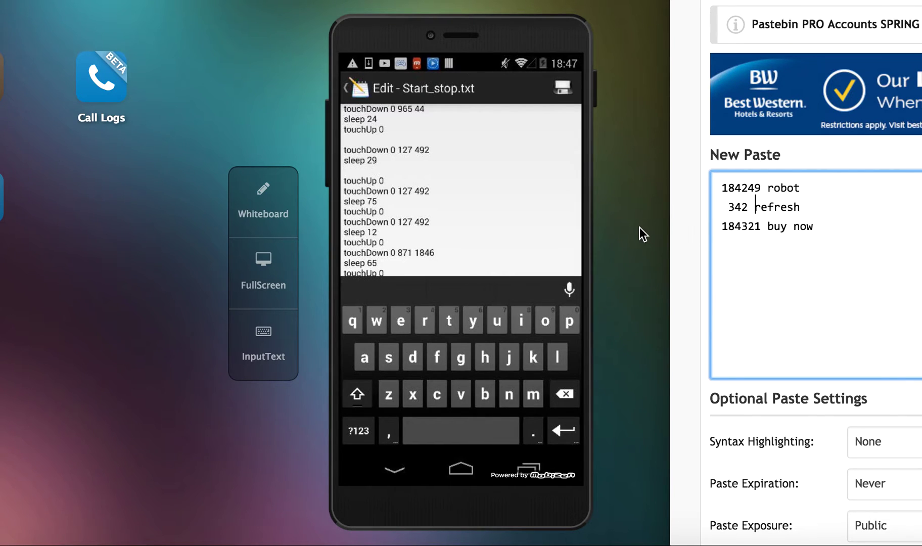
key("BackSpace")
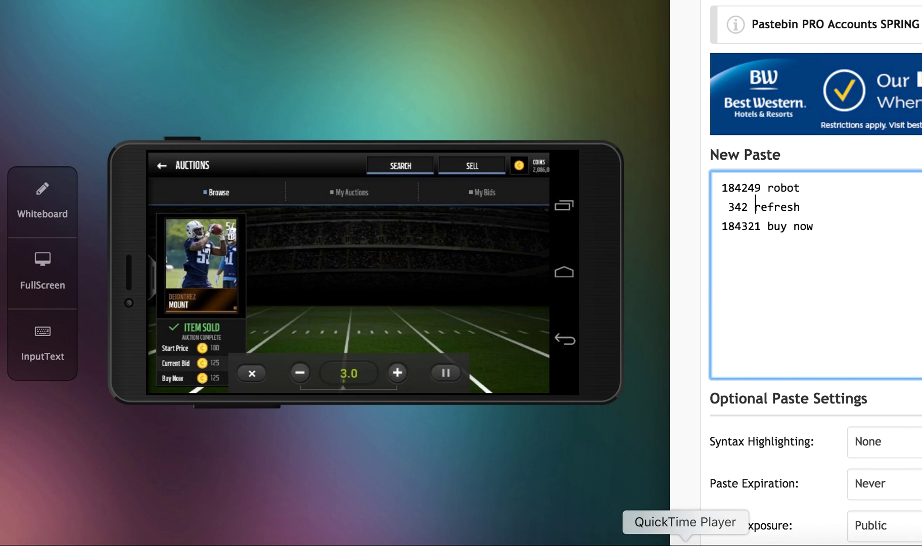
Step: Right-click the mirrored Mobizen screen while the Item Sold card is showing
right_click(685, 541)
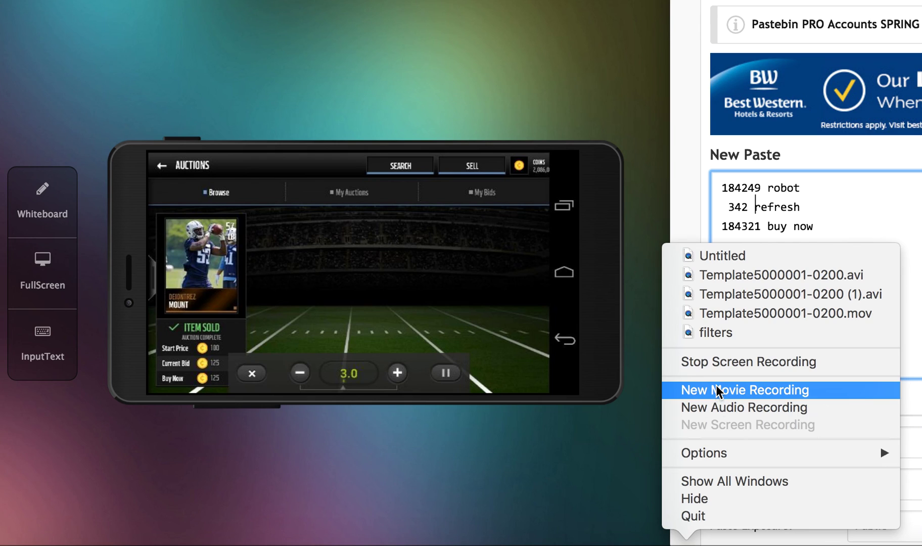